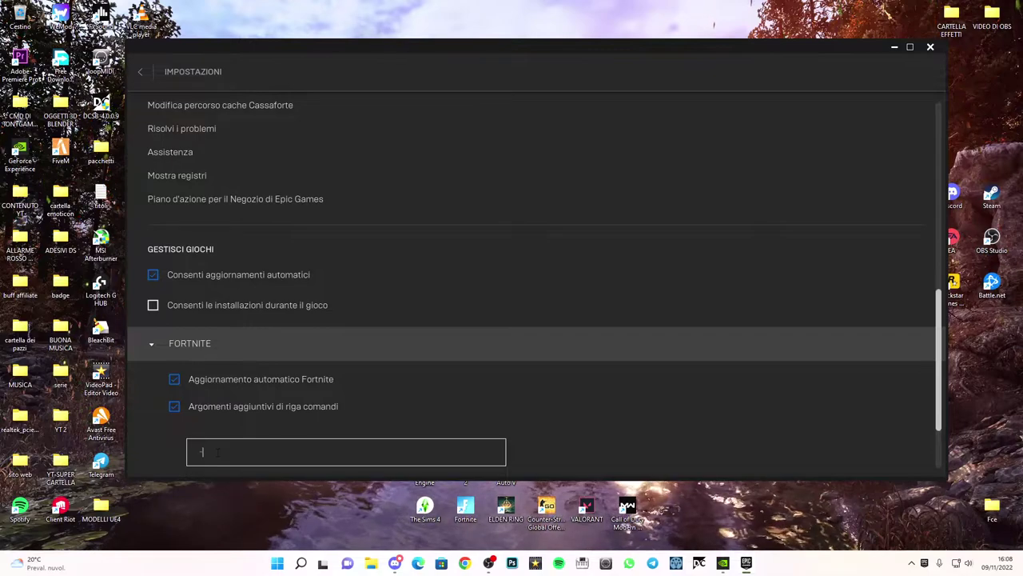
Step: Enter -d3d12 as Fortnite's additional command line argument and return from the settings to the game library
type("3")
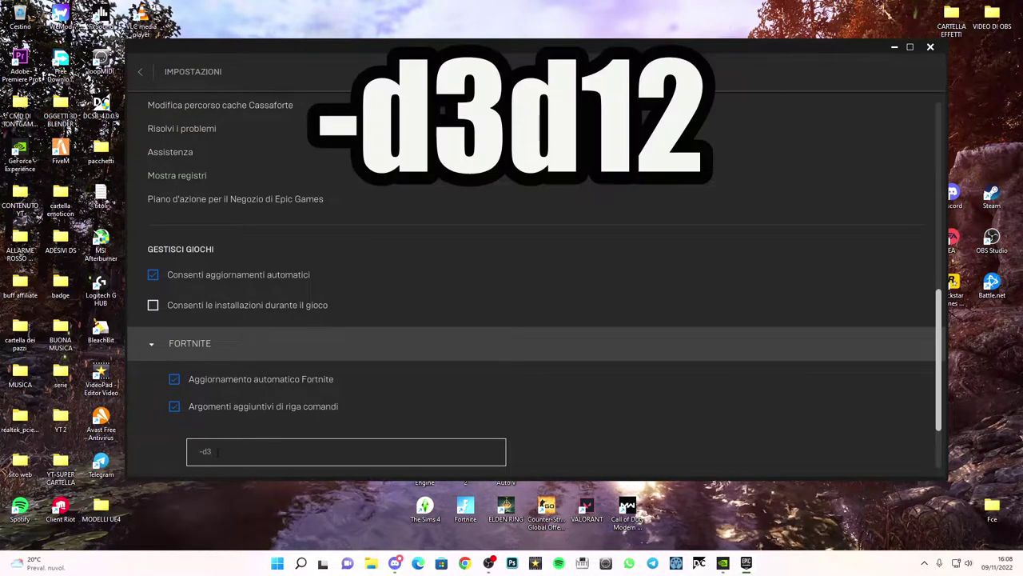
type("d1")
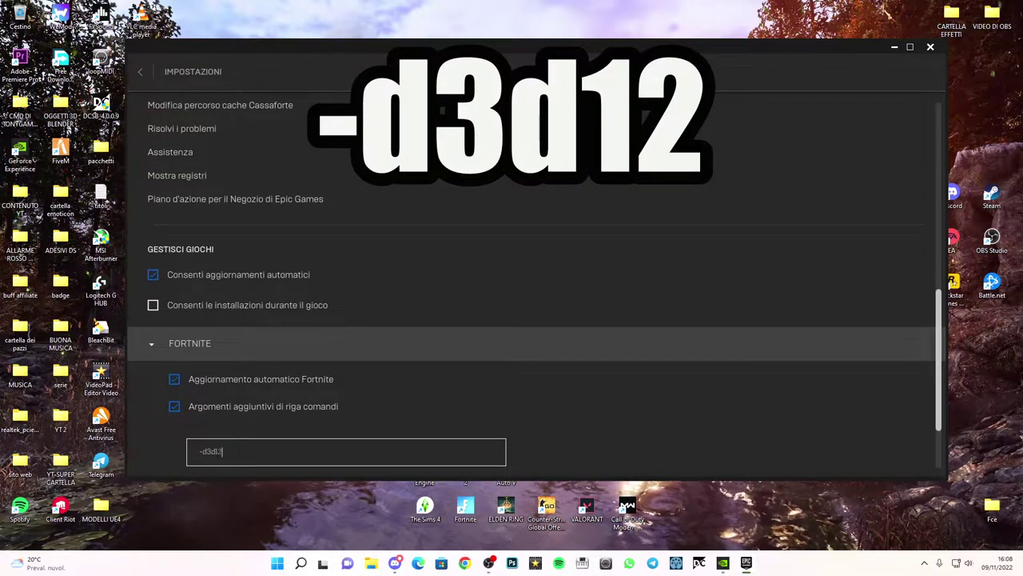
type("2")
scroll(317, 412, "down", 1)
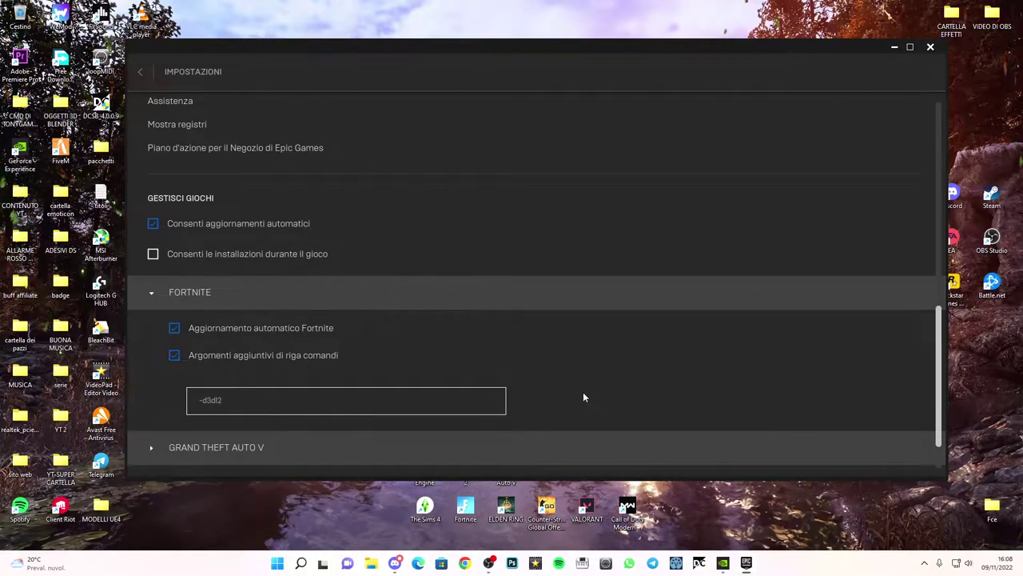
scroll(583, 397, "down", 1)
scroll(475, 463, "up", 2)
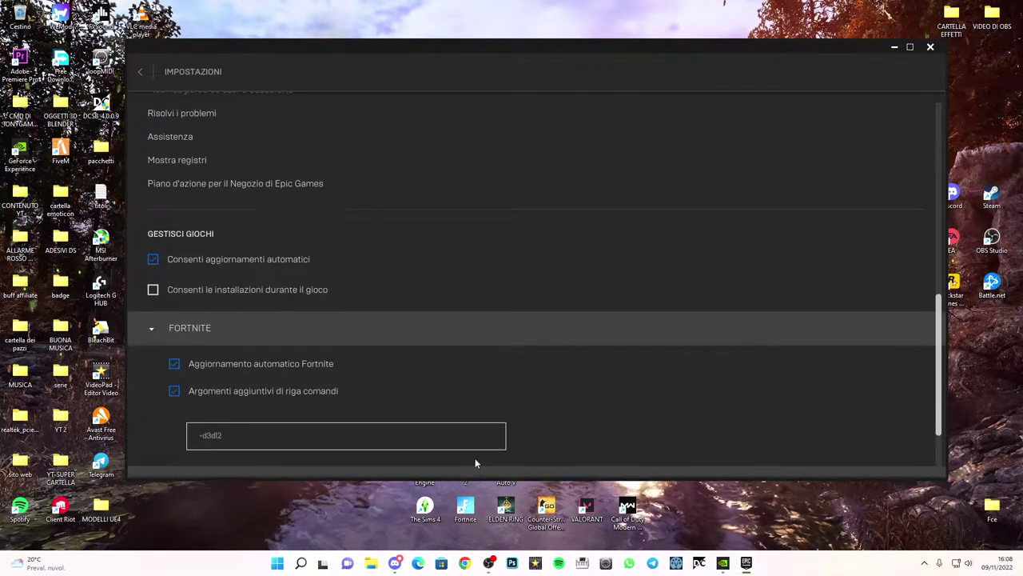
left_click(142, 329)
left_click(153, 340)
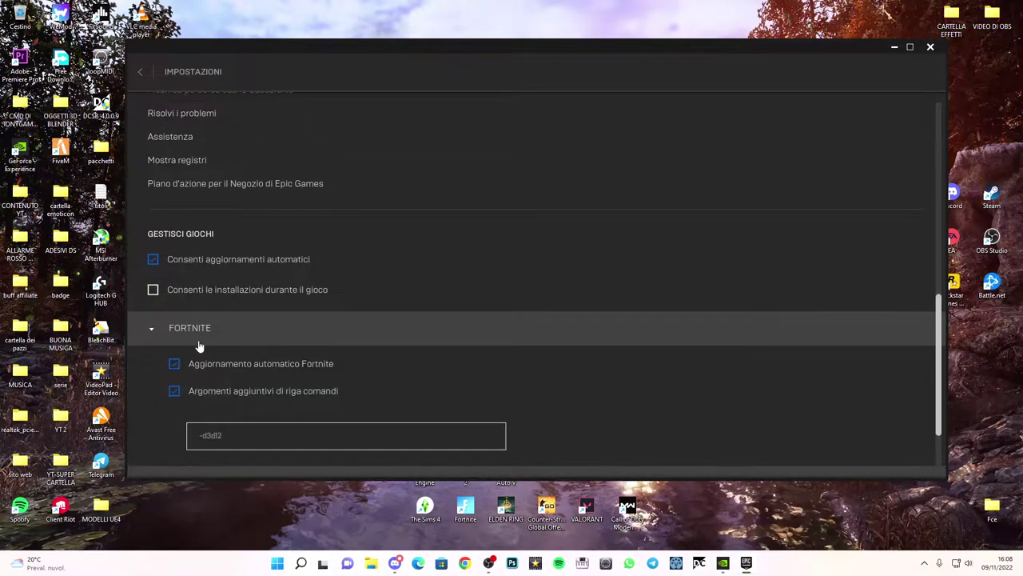
left_click(155, 329)
left_click(142, 73)
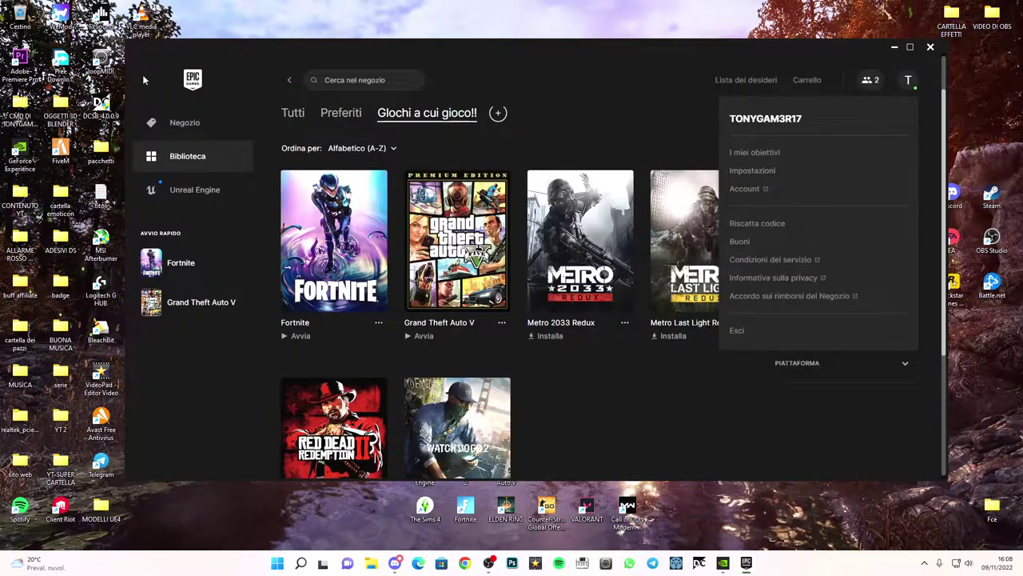
Step: Open Fortnite's management options from the library and start verifying the game files
left_click(379, 324)
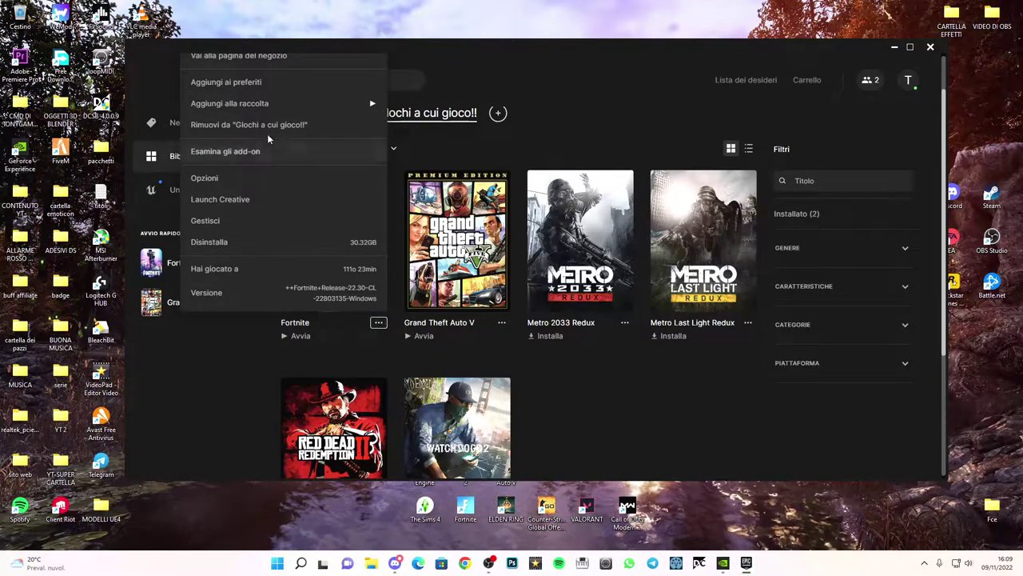
left_click(209, 221)
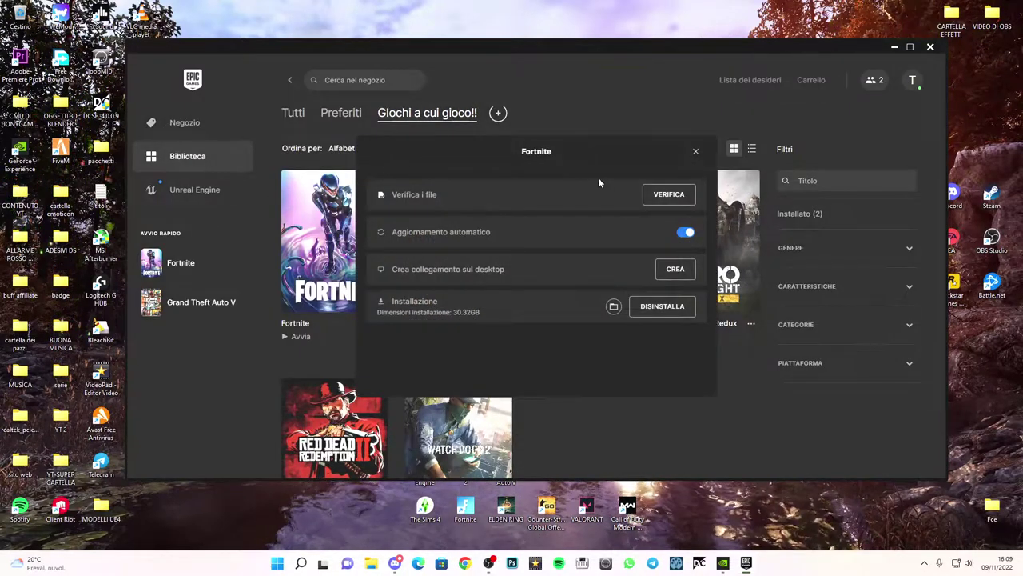
left_click(664, 196)
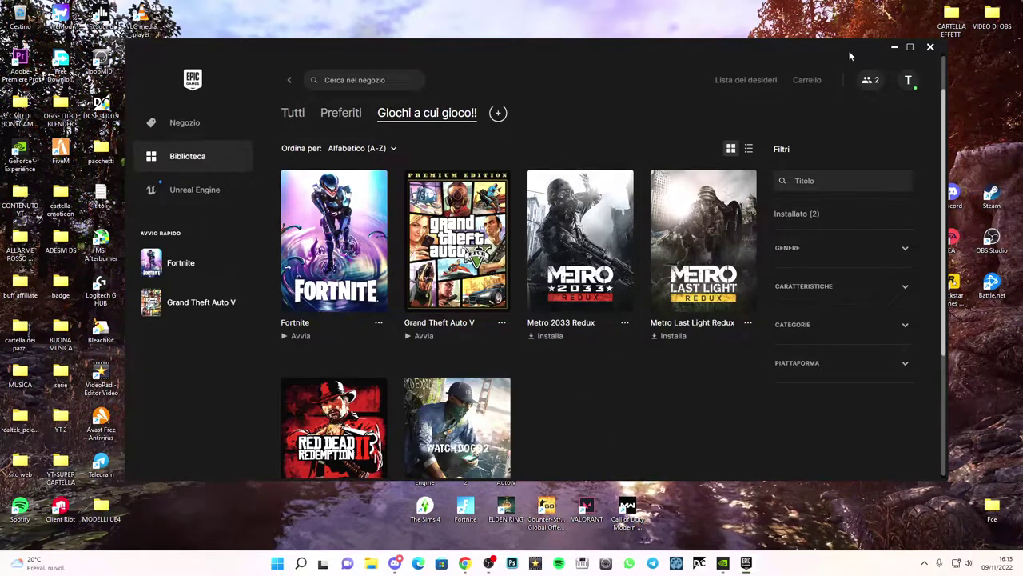
Step: Switch to GeForce Experience to check the installed Game Ready driver, and return to the Epic Games Launcher
left_click(722, 563)
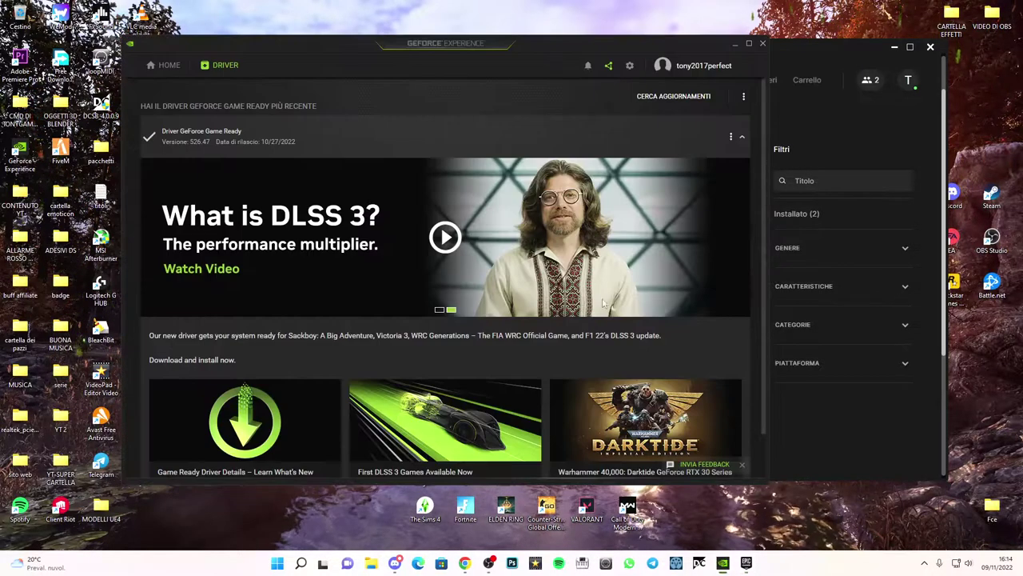
mouse_move(571, 34)
left_mouse_down()
mouse_move(552, 46)
mouse_move(563, 51)
left_mouse_up()
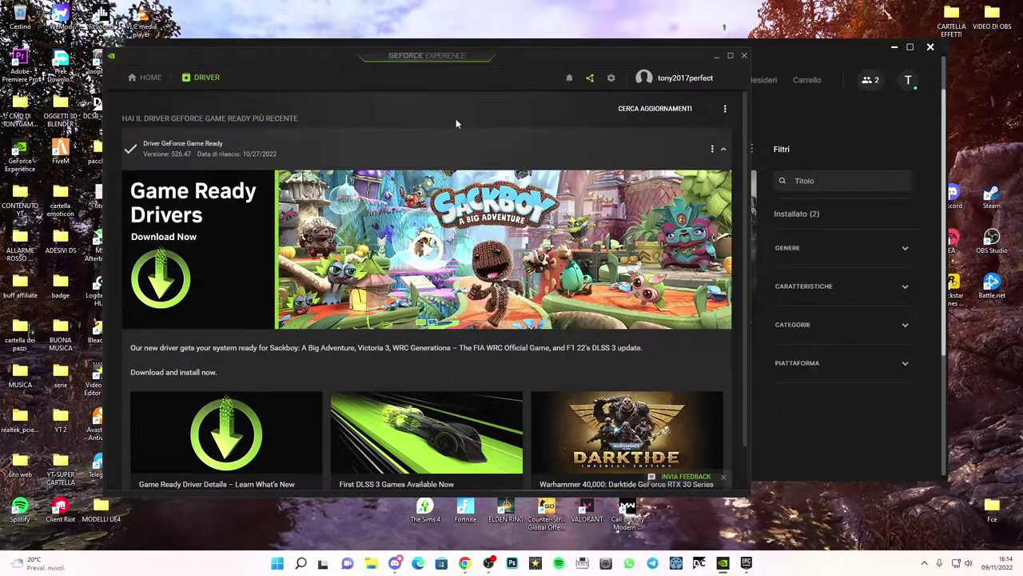
left_click_drag(513, 55, 549, 58)
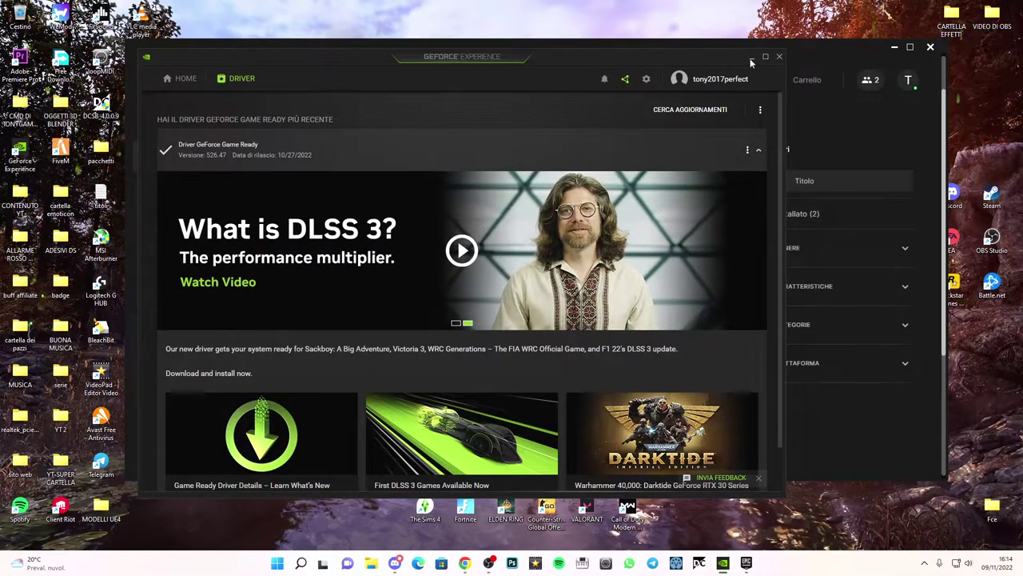
left_click(715, 48)
left_click_drag(715, 48, 658, 40)
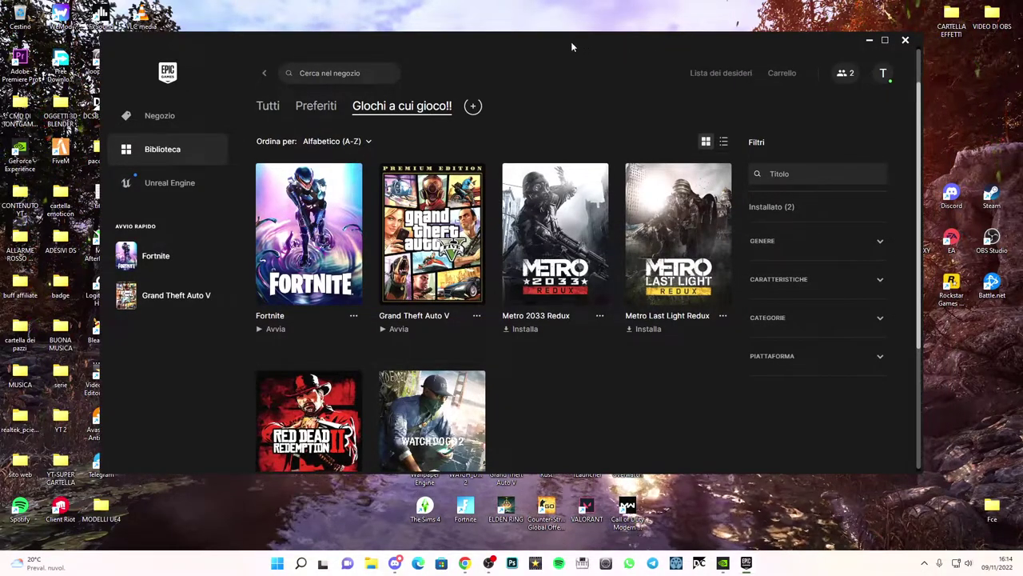
Step: Open Fortnite's installation folder from the game's management options
left_click(374, 324)
mouse_move(261, 398)
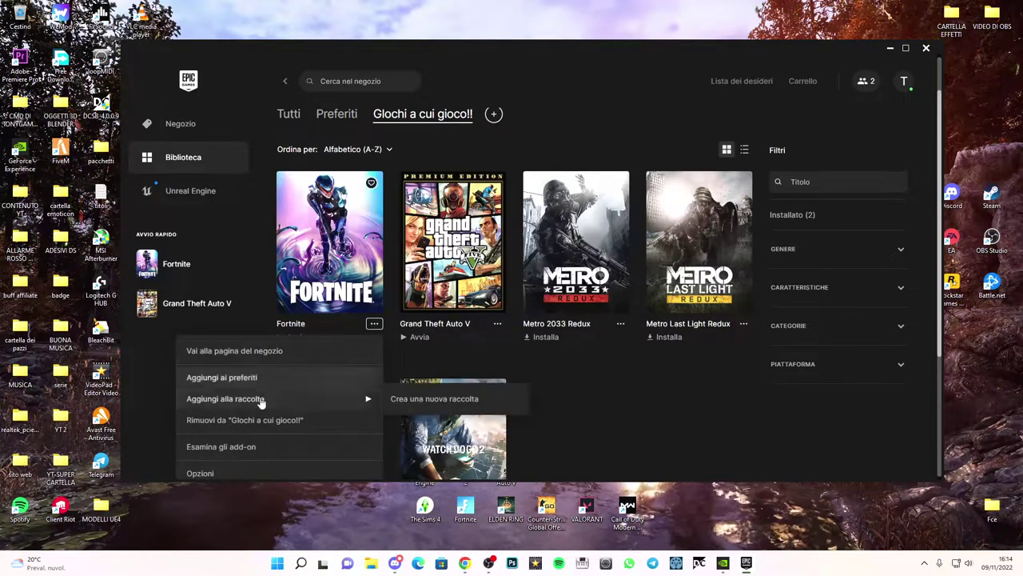
scroll(261, 400, "down", 2)
left_click(228, 360)
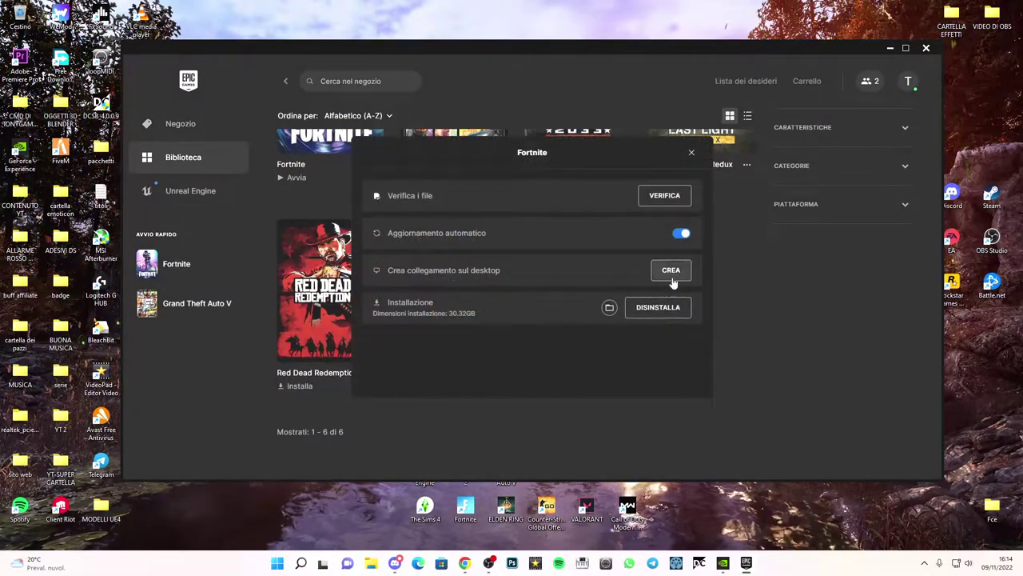
left_click(610, 309)
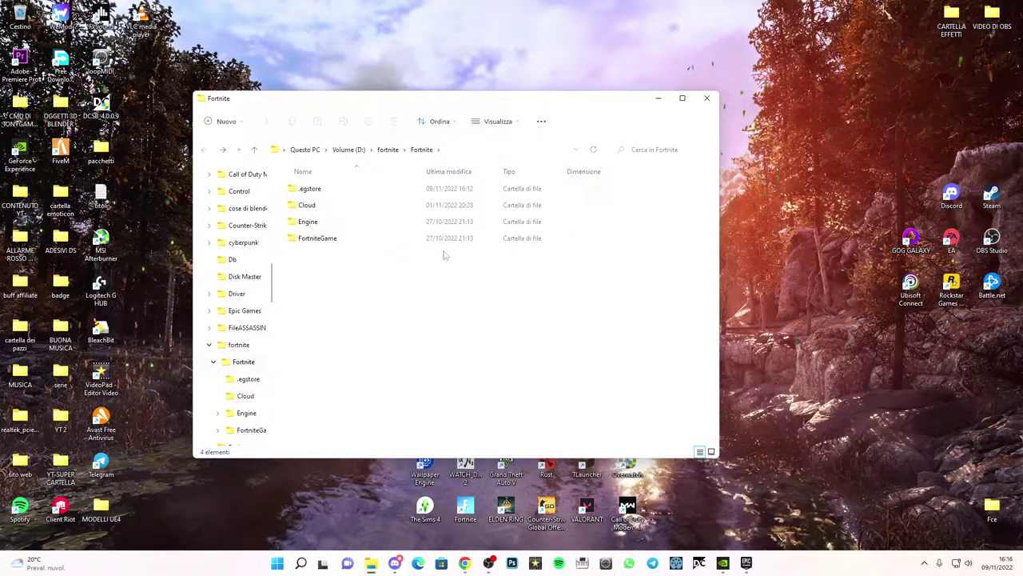
Step: Go into the Win64 folder inside FortniteGame > Binaries
double_click(338, 237)
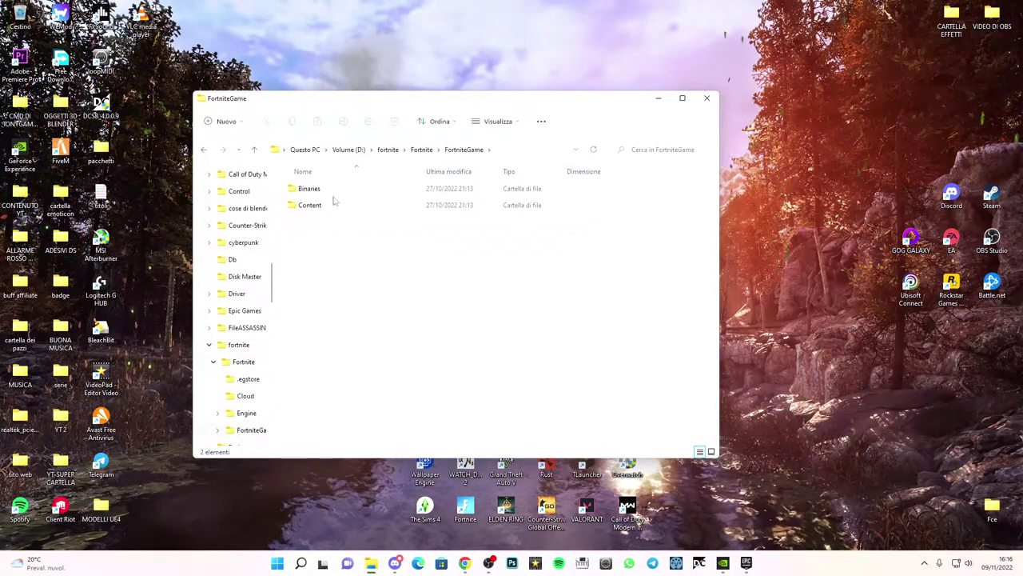
double_click(334, 192)
double_click(334, 209)
Step: Disable fullscreen optimizations in the compatibility properties of FortniteClient-Win64-Shipping and close the properties
scroll(402, 297, "down", 15)
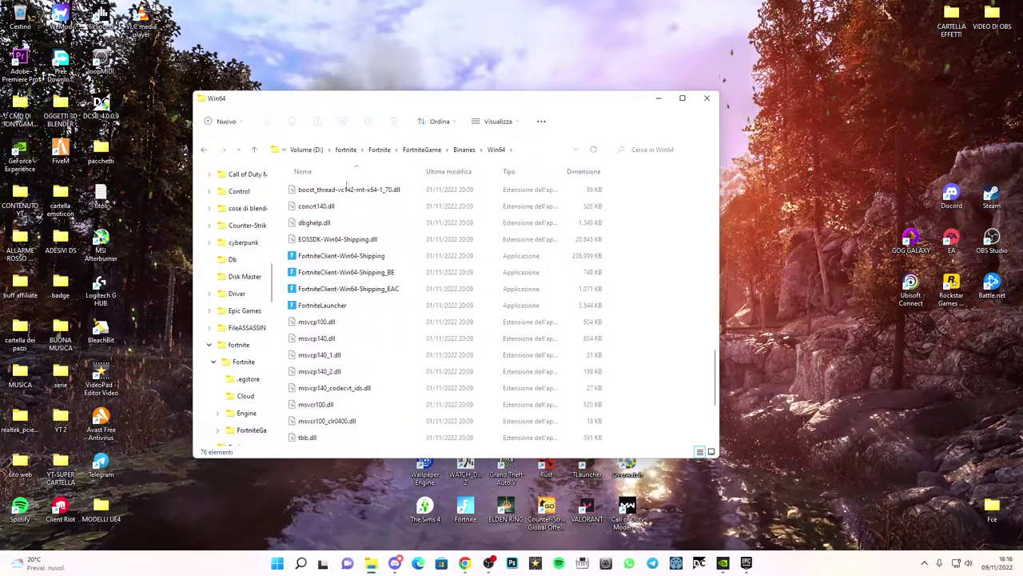
right_click(316, 256)
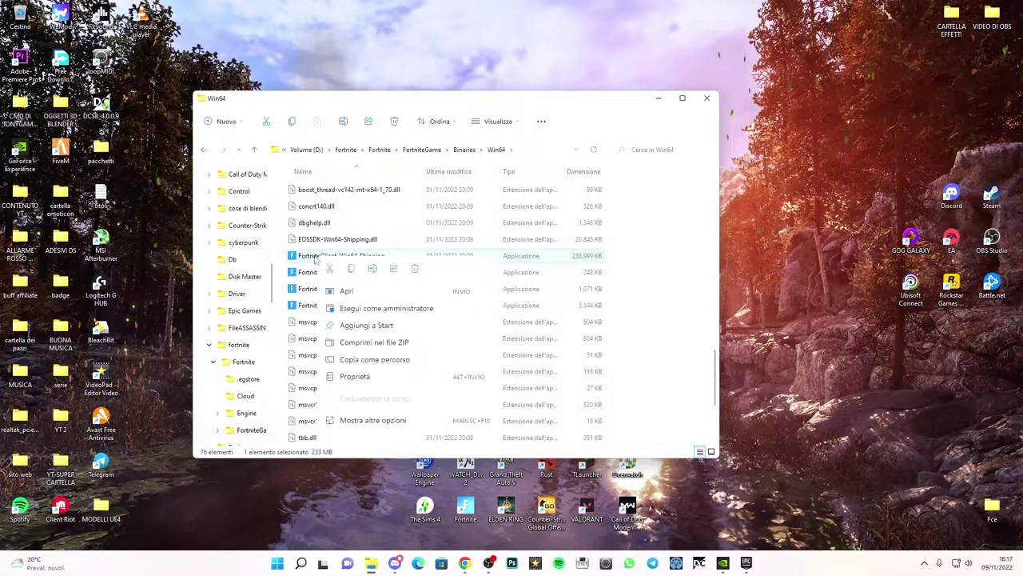
left_click(356, 421)
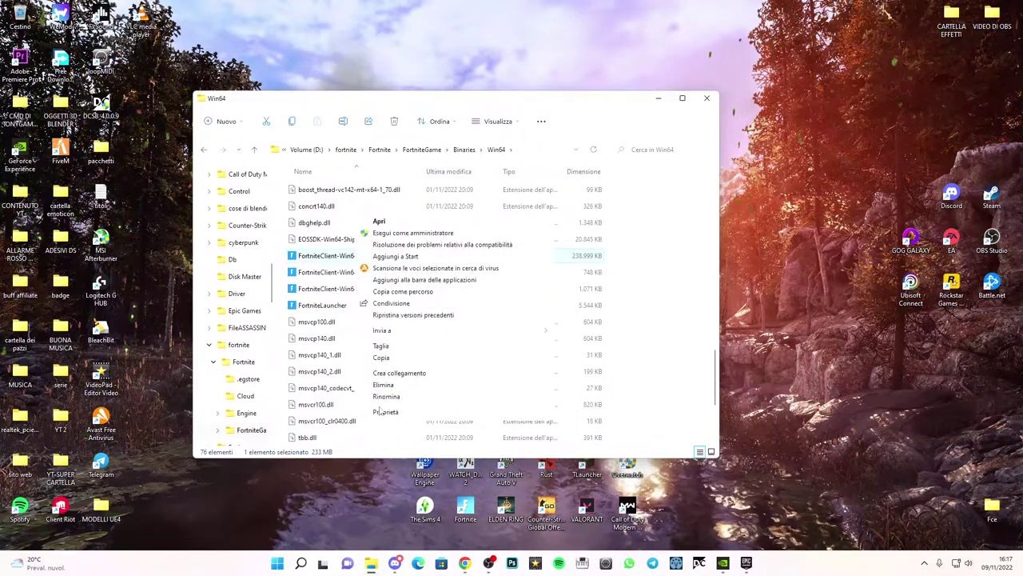
left_click(376, 411)
left_click(420, 278)
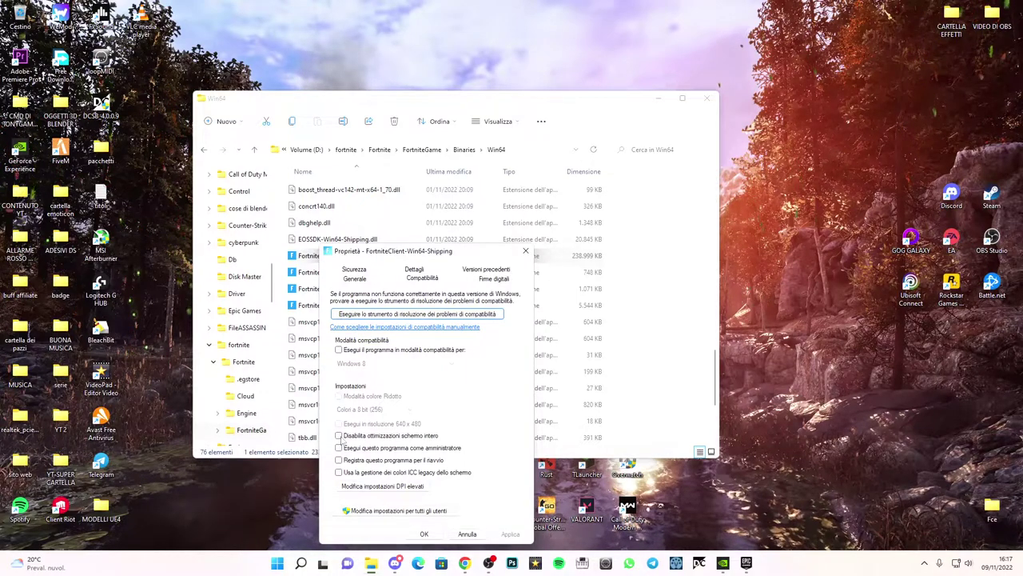
left_click_drag(446, 255, 492, 144)
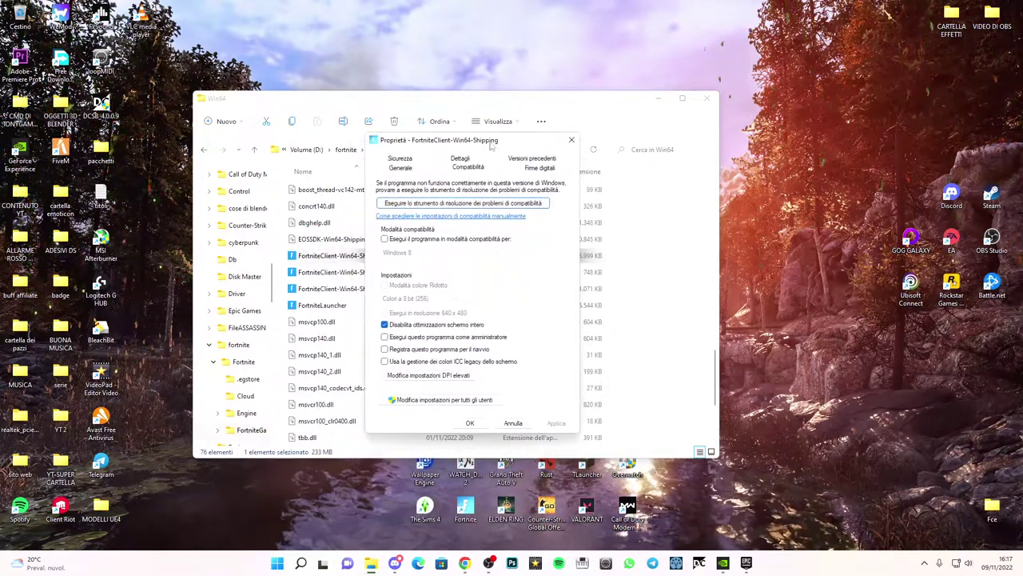
left_click(570, 141)
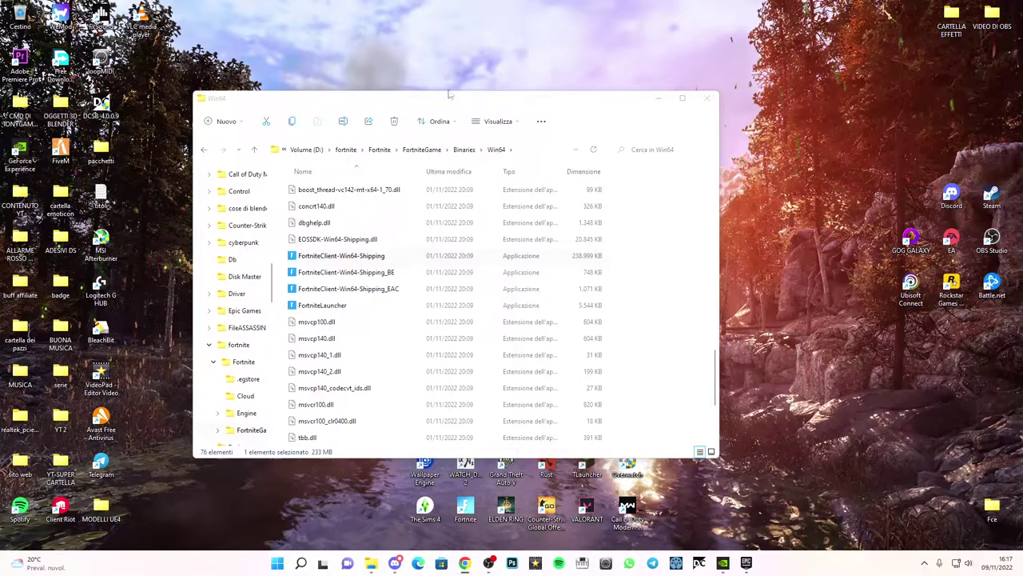
Step: Go back to the main Fortnite folder and open FortniteGame > Binaries > Win64 > EasyAntiCheat
left_click(204, 150)
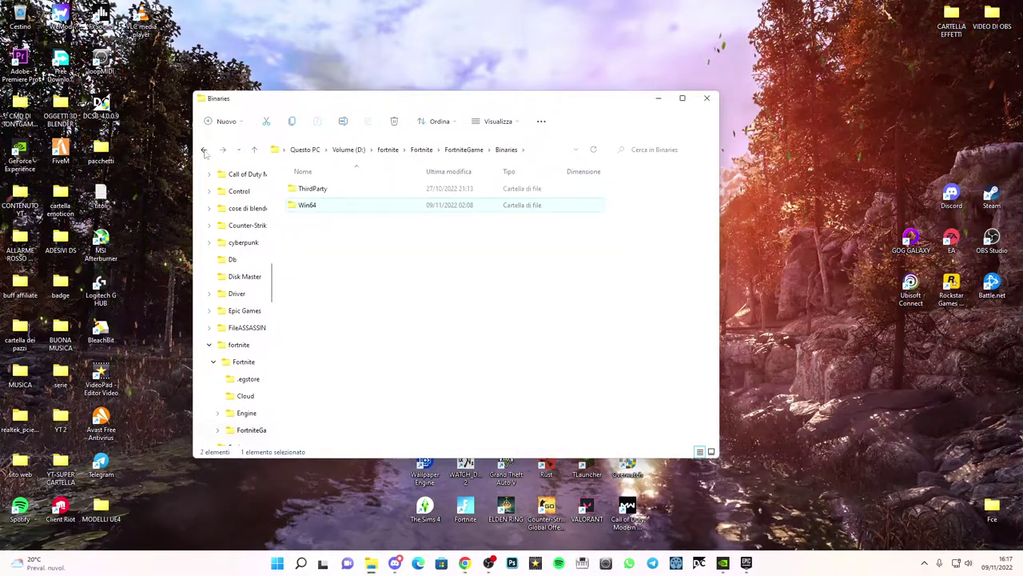
key("alt+Left")
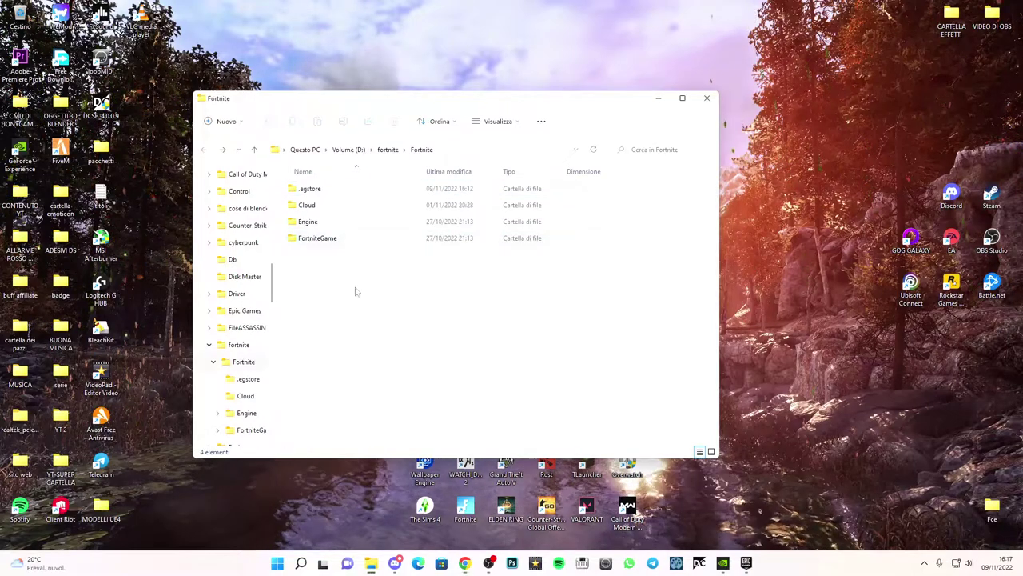
double_click(360, 241)
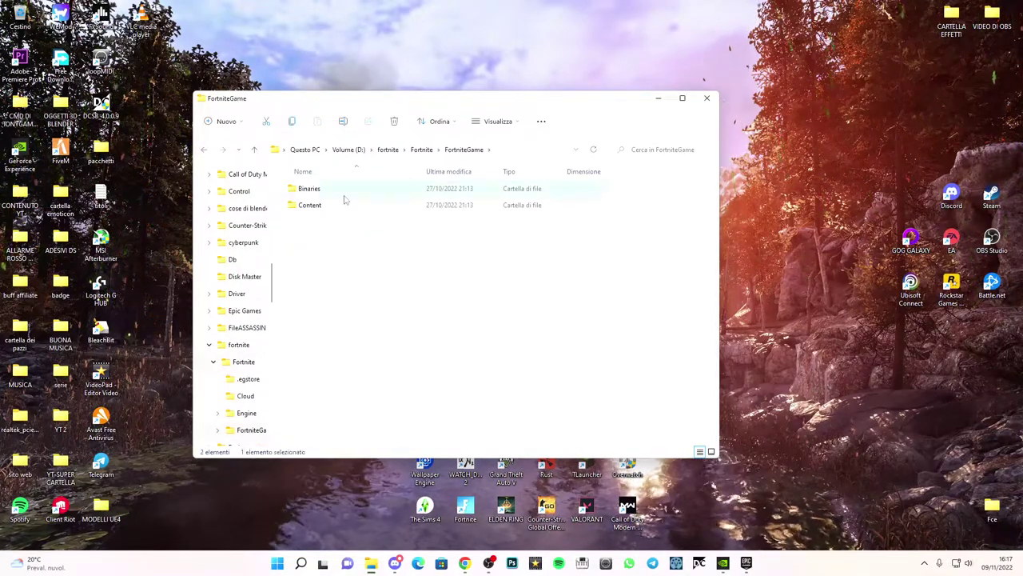
double_click(342, 209)
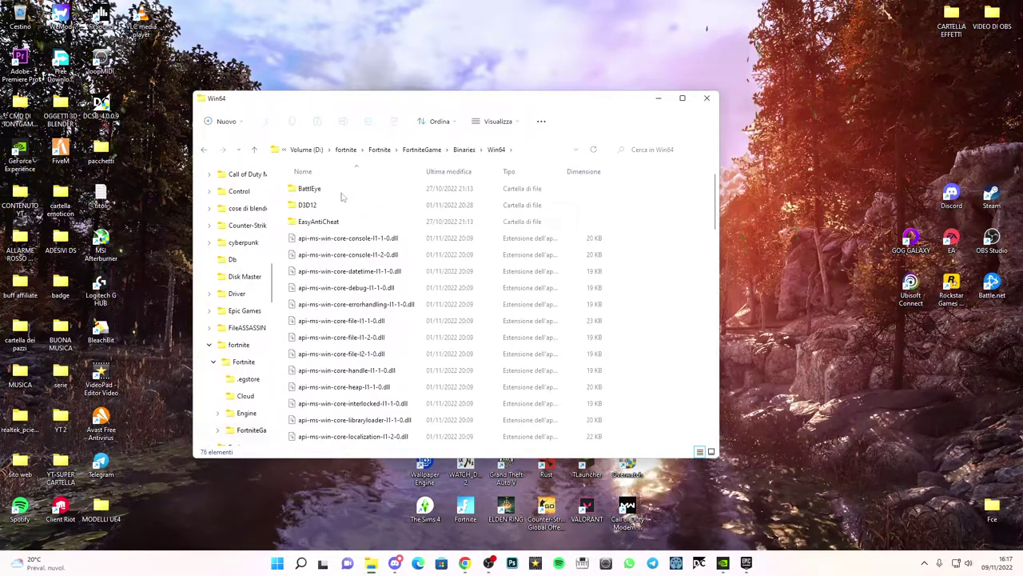
double_click(319, 221)
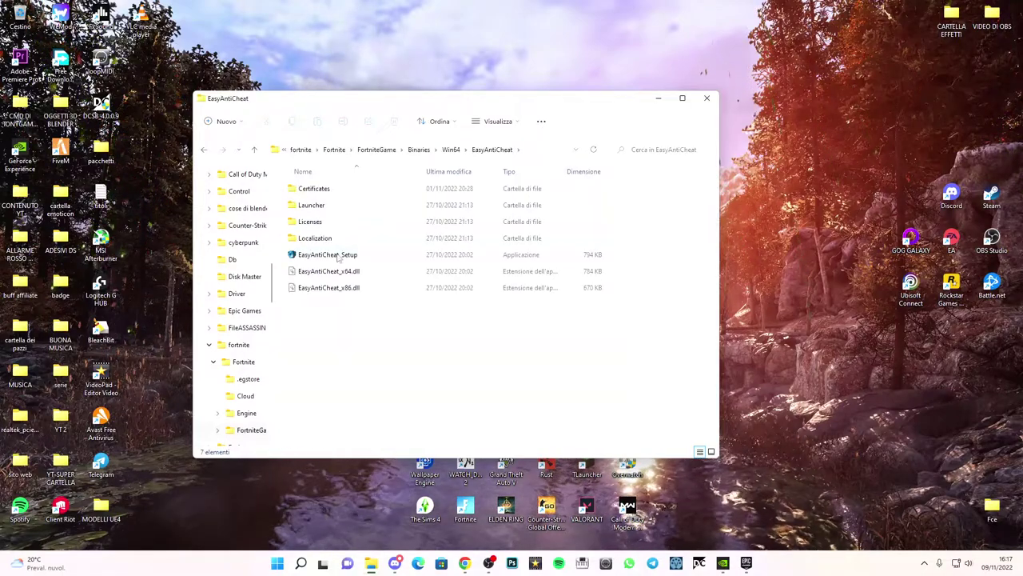
Step: Run EasyAntiCheat_Setup as administrator, repair the Easy Anti-Cheat installation, finish the setup and close the folder window
right_click(339, 257)
left_click(376, 308)
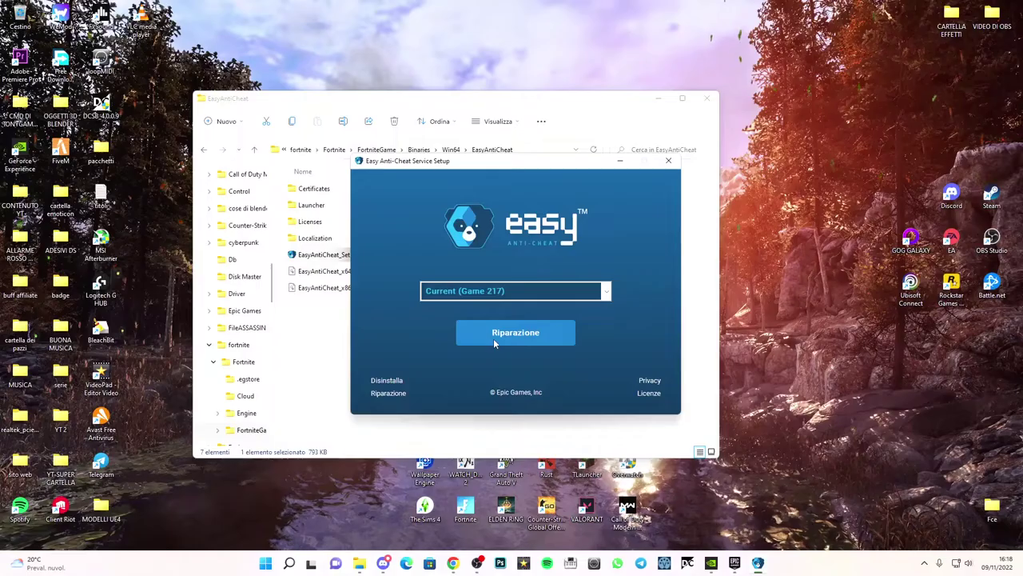
left_click(495, 342)
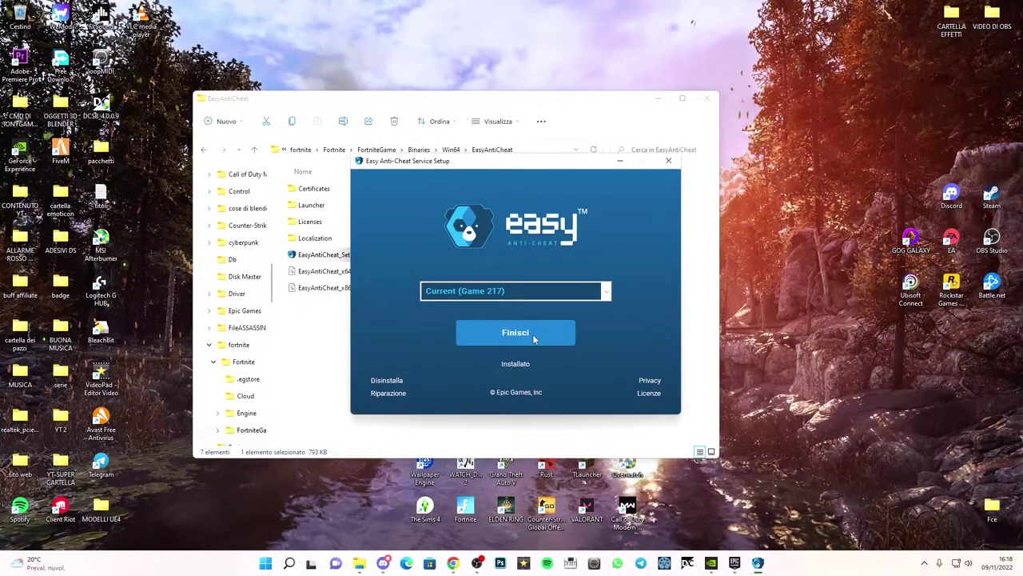
left_click(484, 336)
left_click_drag(433, 110, 460, 105)
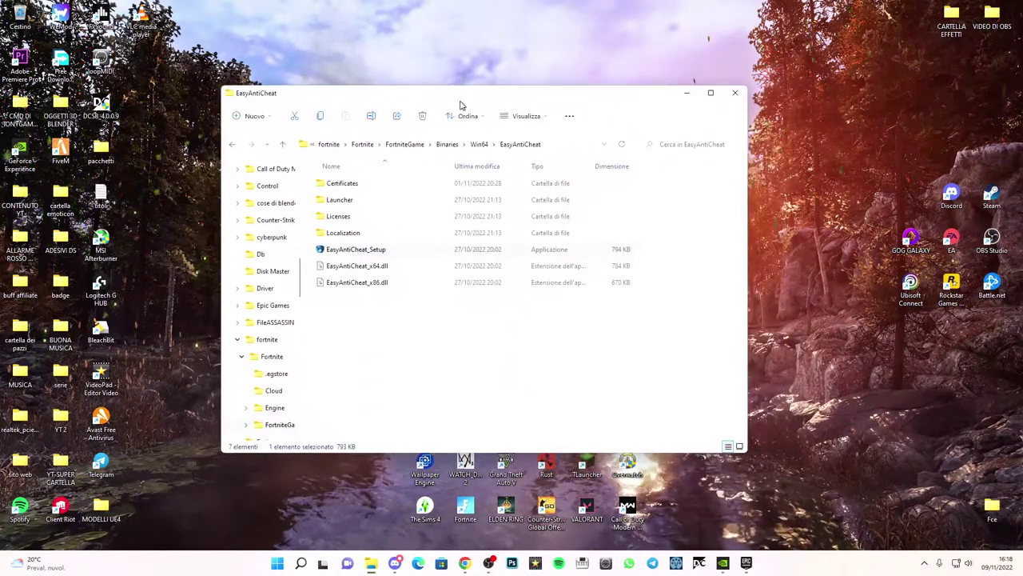
left_click(736, 94)
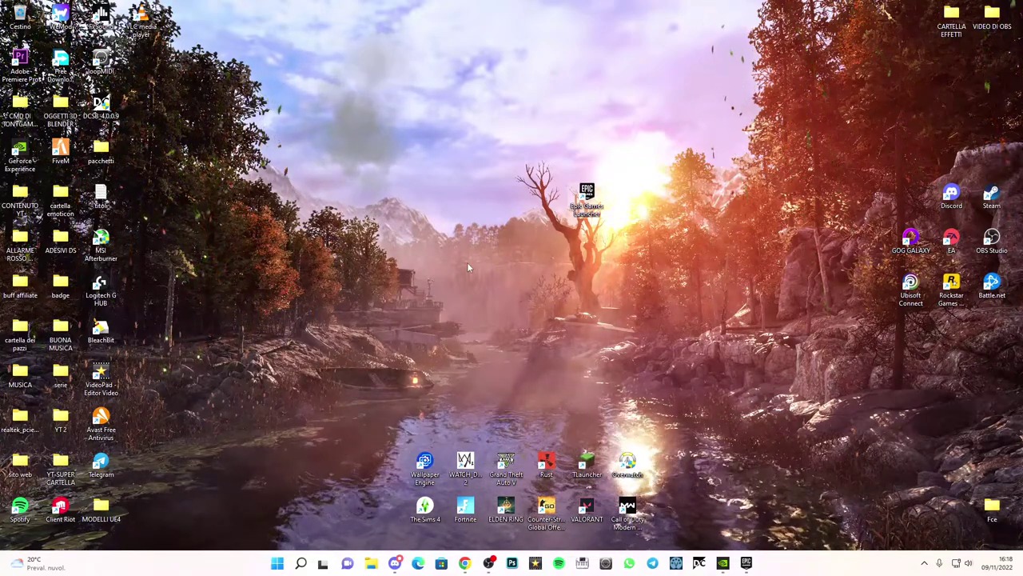
Step: Bring up GeForce Experience again to review the graphics driver page, and dismiss its window
left_click(724, 563)
left_click(746, 59)
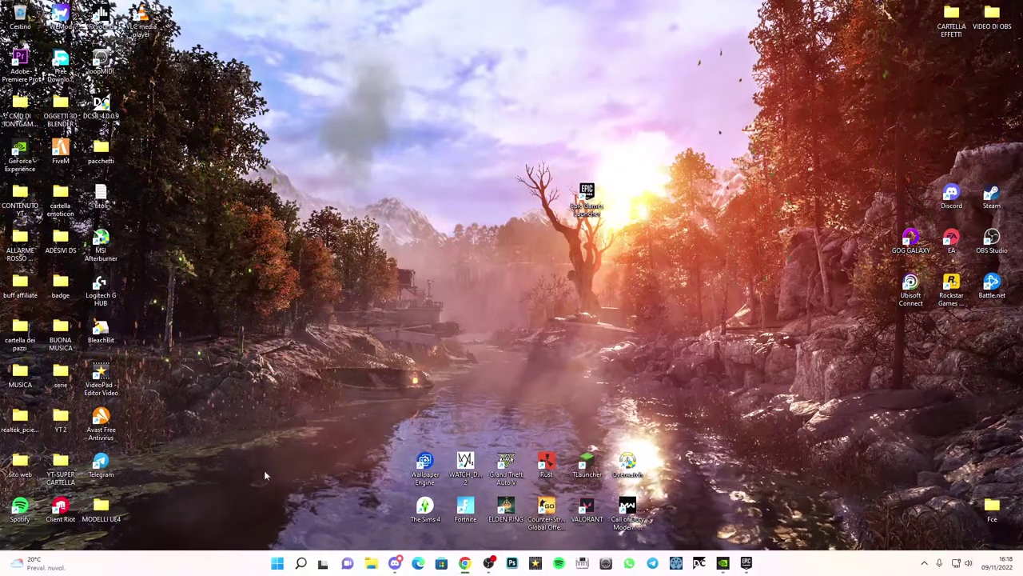
Step: Search Windows for "wind", check the available updates on the Windows Update settings page and close it
left_click(300, 563)
type("wind")
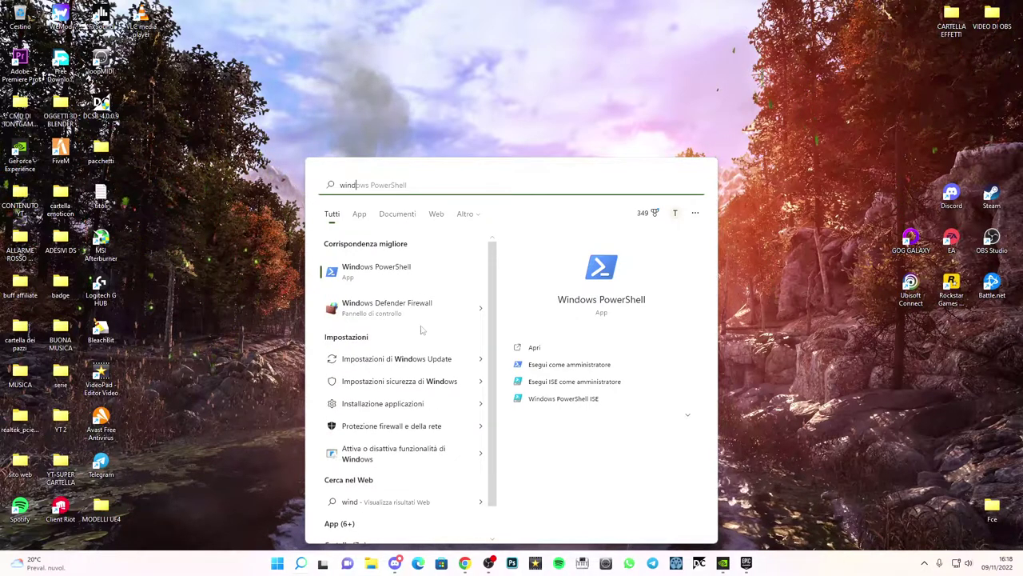
left_click(388, 361)
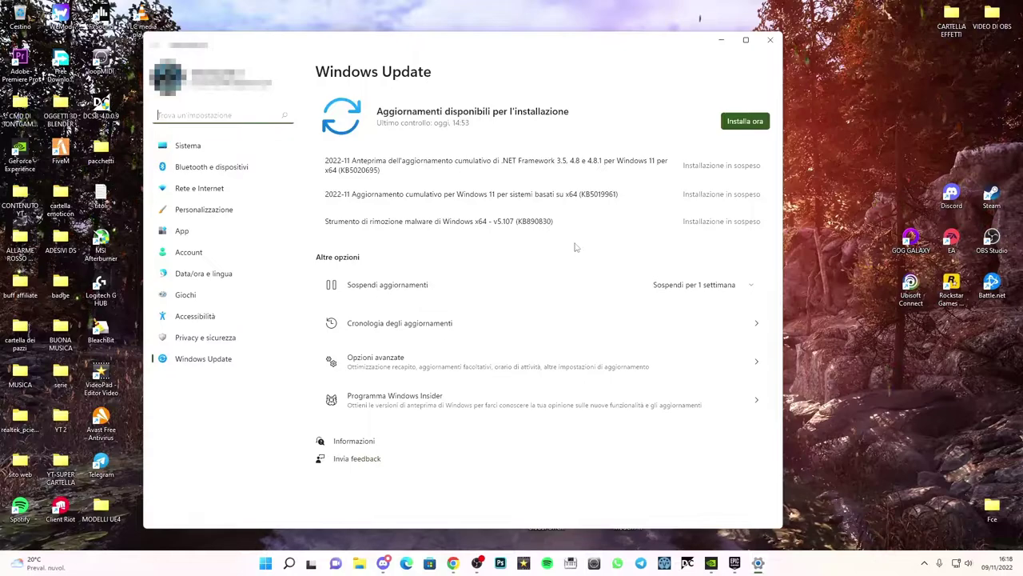
left_click(766, 42)
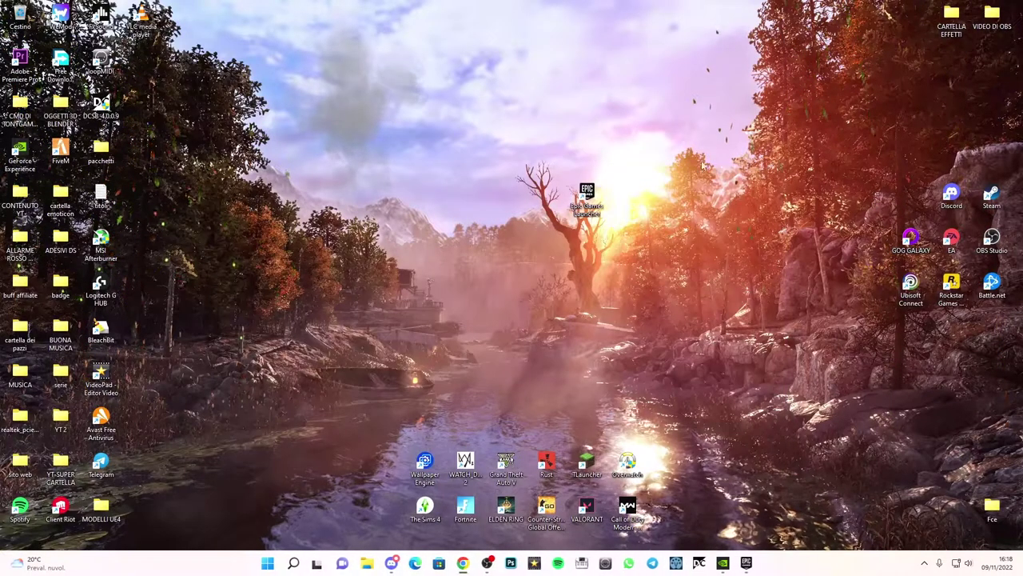